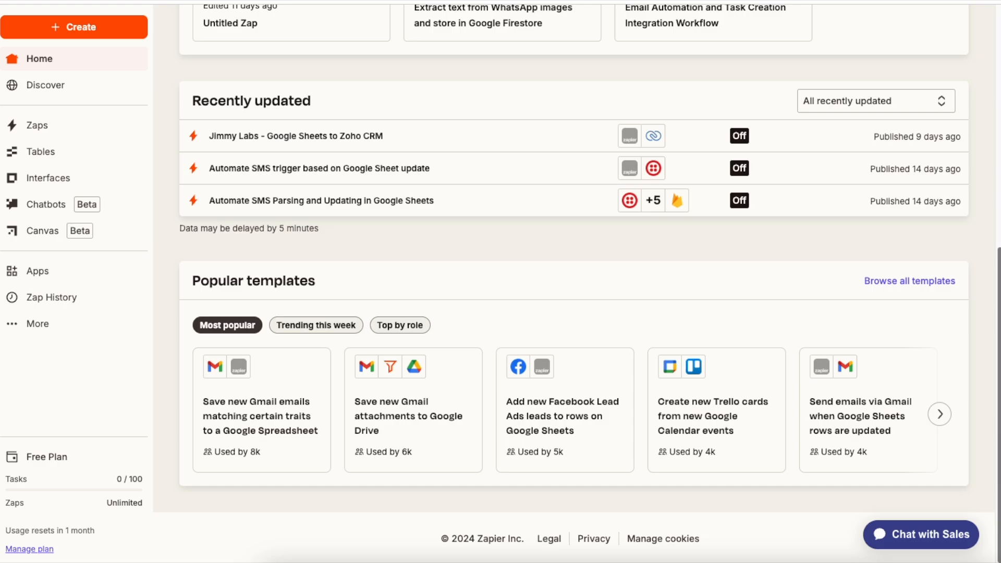
Examine the home dashboard and the use-case templates on the Discover page.
{"action": "scroll", "coordinate": [577, 283], "scroll_direction": "up", "scroll_amount": 1}
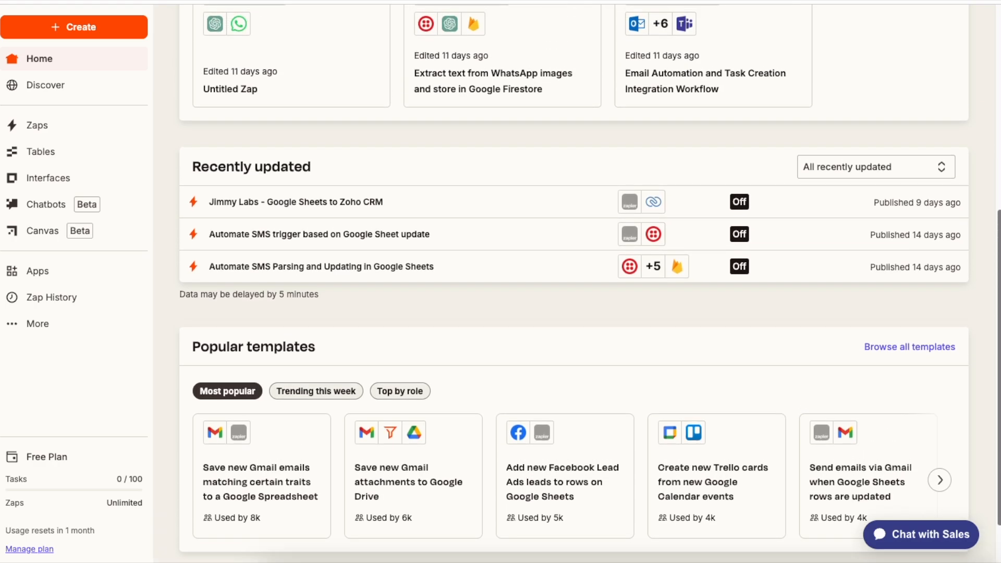
{"action": "left_click_drag", "start_coordinate": [999, 459], "coordinate": [997, 257]}
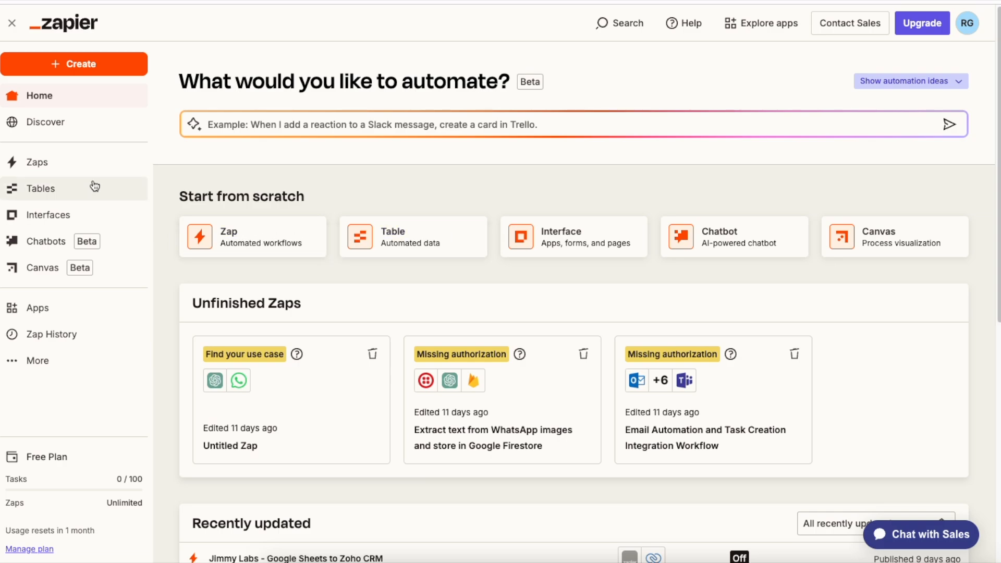
{"action": "left_click", "coordinate": [54, 125]}
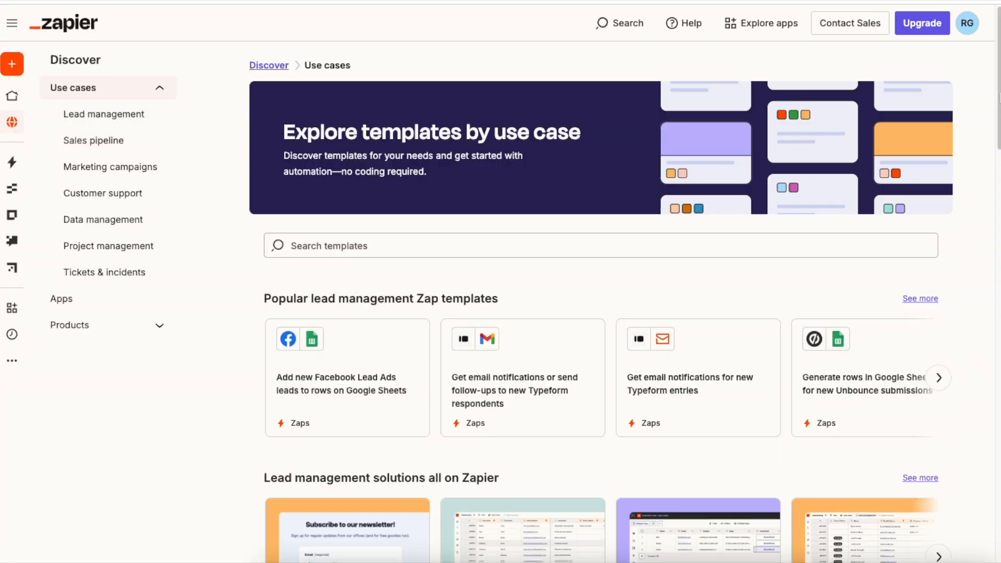
{"action": "scroll", "coordinate": [605, 292], "scroll_direction": "down", "scroll_amount": 9}
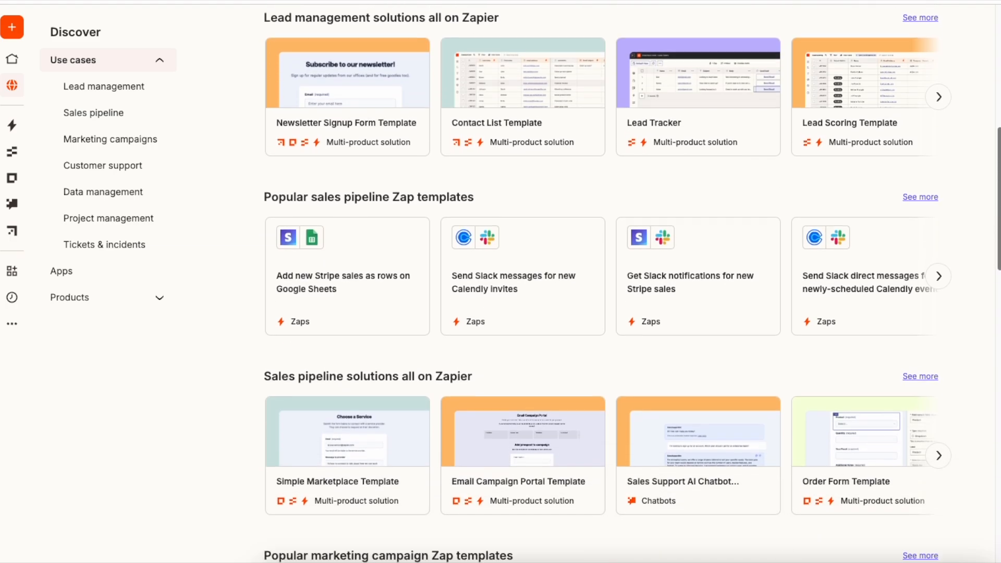
{"action": "scroll", "coordinate": [999, 309], "scroll_direction": "down", "scroll_amount": 7}
{"action": "left_click_drag", "start_coordinate": [999, 309], "coordinate": [995, 485]}
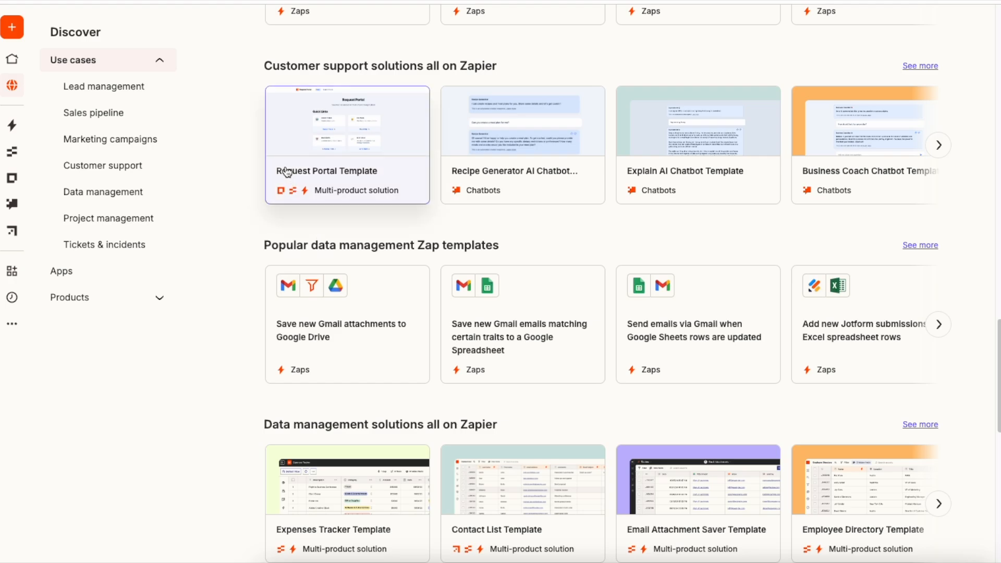
Look over the list of existing Zaps, the Tables page with its data sources and templates, and the Interfaces page.
{"action": "mouse_move", "coordinate": [13, 130]}
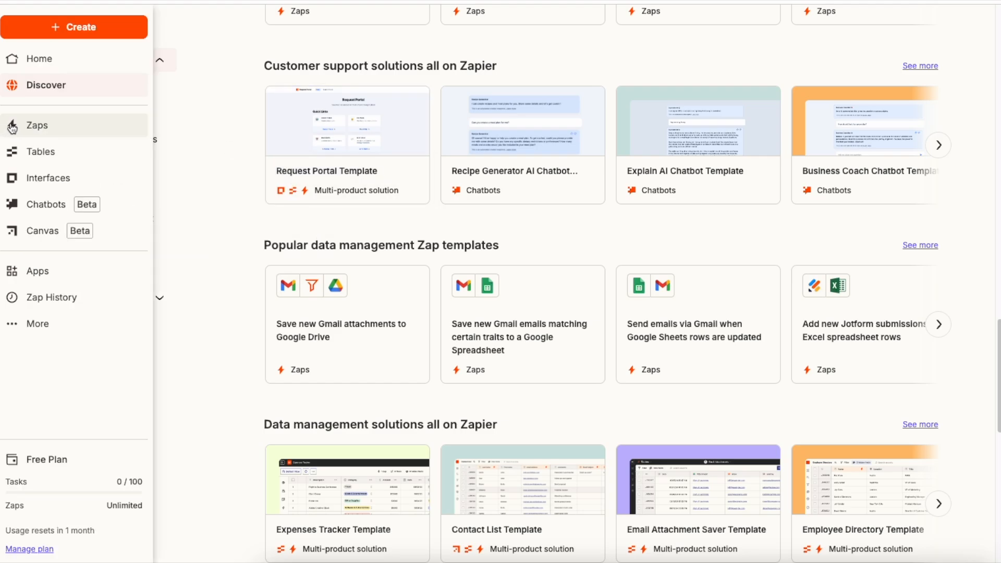
{"action": "left_click", "coordinate": [46, 127]}
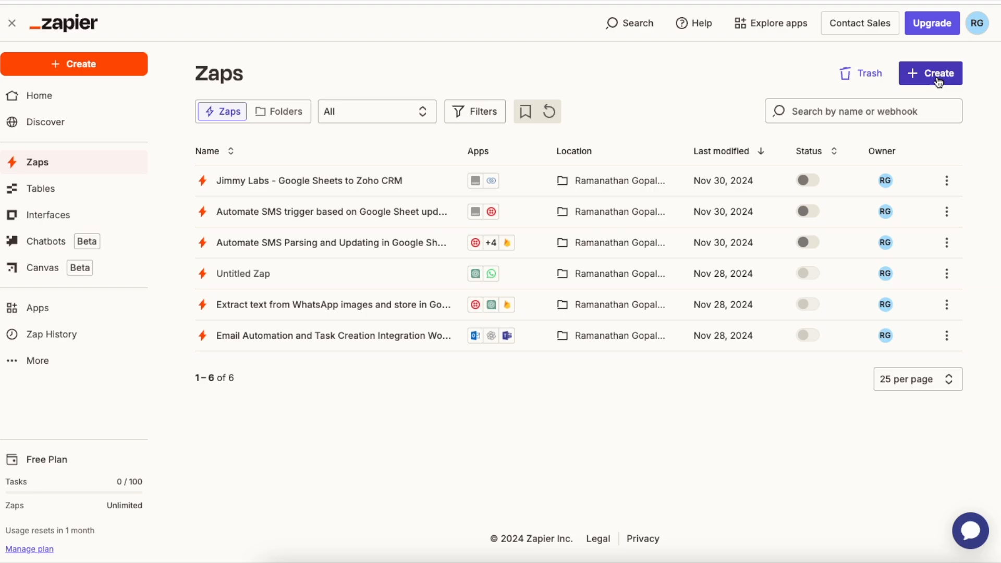
{"action": "left_click", "coordinate": [41, 189]}
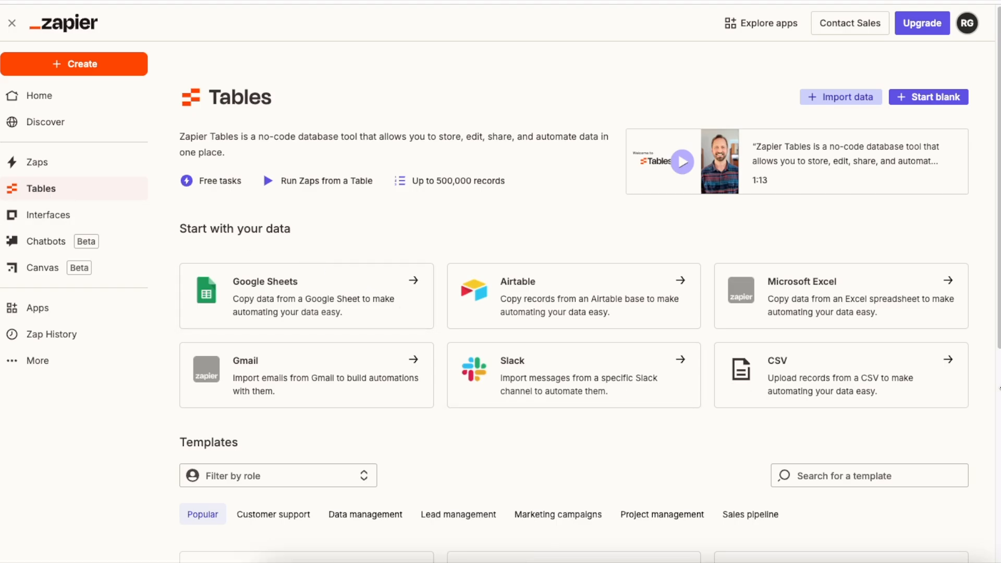
{"action": "scroll", "coordinate": [574, 292], "scroll_direction": "down", "scroll_amount": 7}
{"action": "scroll", "coordinate": [985, 141], "scroll_direction": "up", "scroll_amount": 7}
{"action": "left_click", "coordinate": [54, 218]}
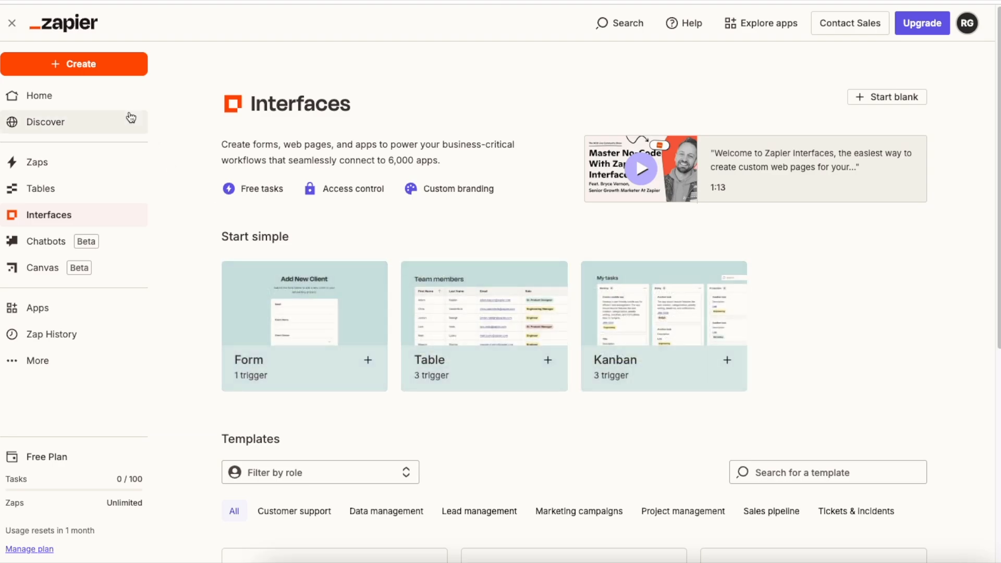
Revisit the Home, Discover, Zaps, Tables and Interfaces pages in turn.
{"action": "left_click", "coordinate": [39, 98]}
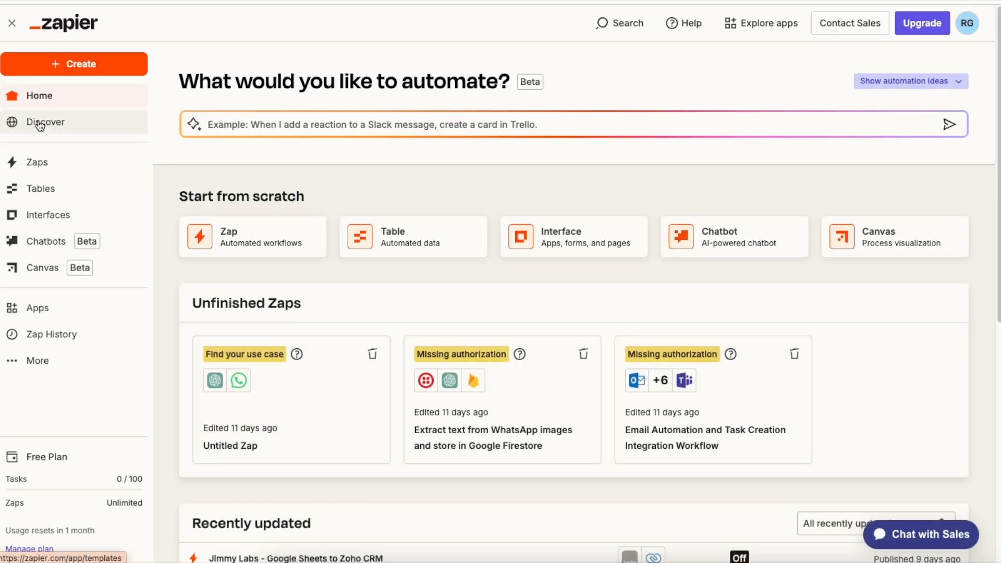
{"action": "left_click", "coordinate": [38, 120]}
{"action": "mouse_move", "coordinate": [19, 167]}
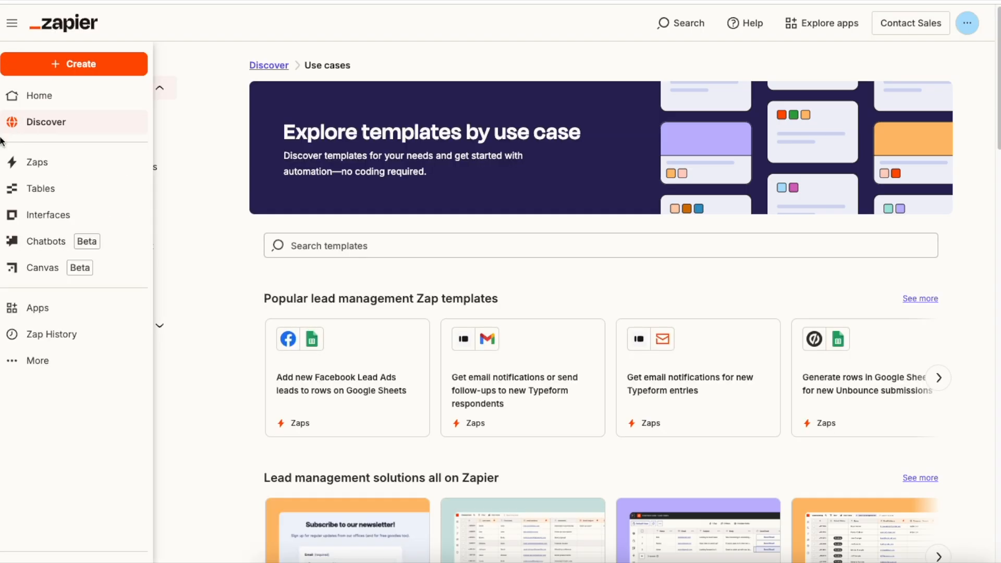
{"action": "left_click", "coordinate": [38, 164]}
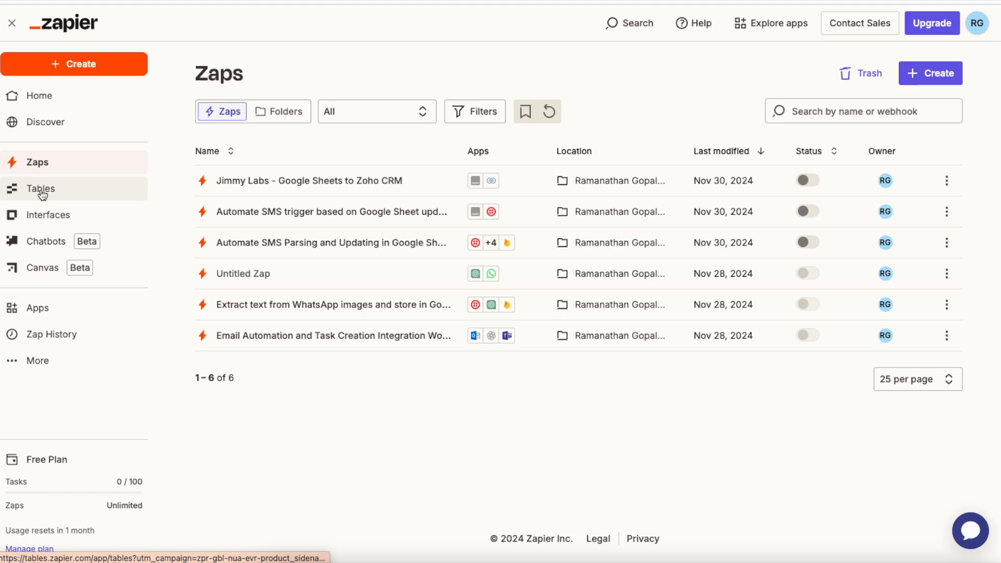
{"action": "left_click", "coordinate": [40, 189]}
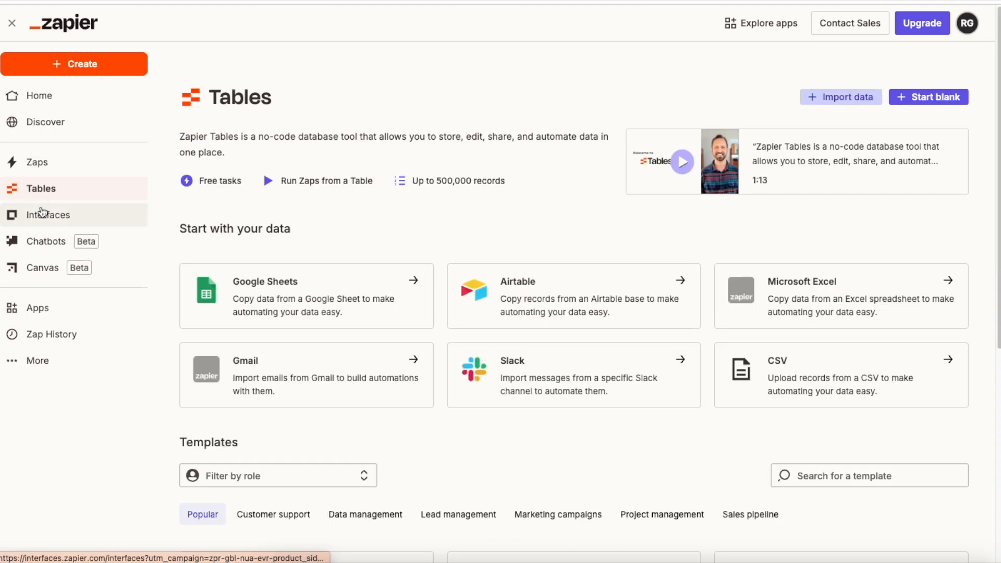
{"action": "left_click", "coordinate": [43, 213]}
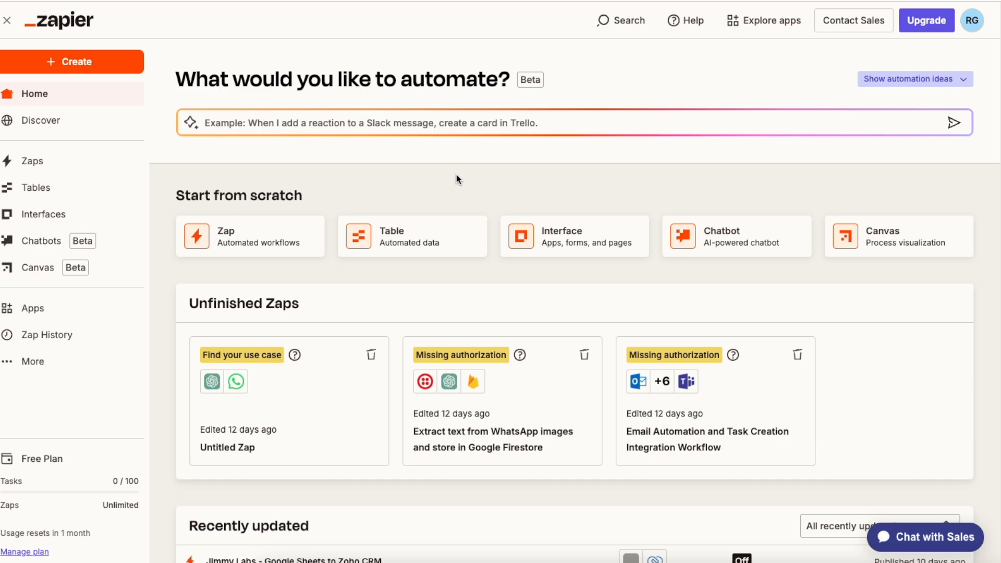
In a new Zap, have Copilot add all steps for uploading new Gmail emails' attachments to Google Drive and notifying the team via Slack.
{"action": "left_click", "coordinate": [70, 62]}
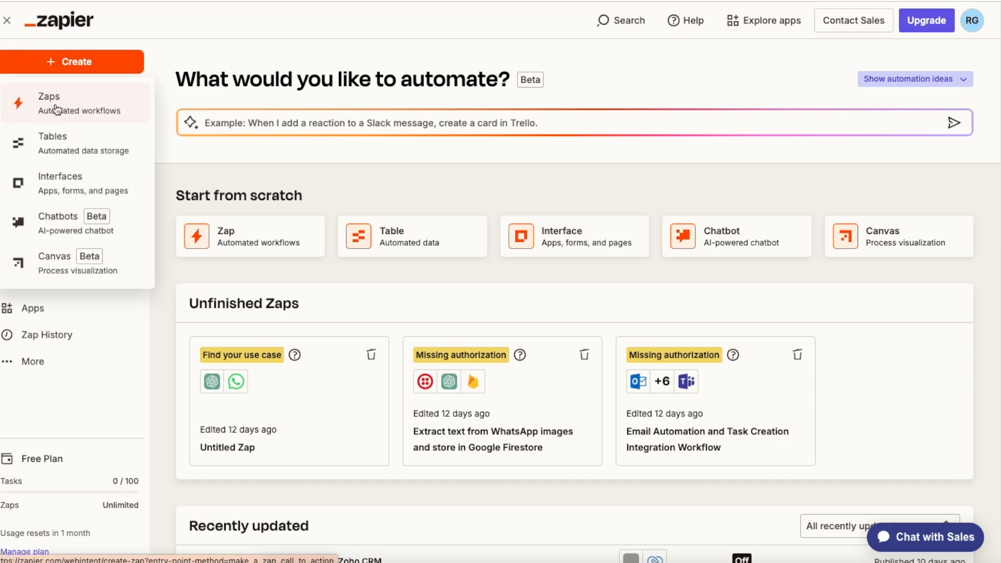
{"action": "left_click", "coordinate": [57, 109]}
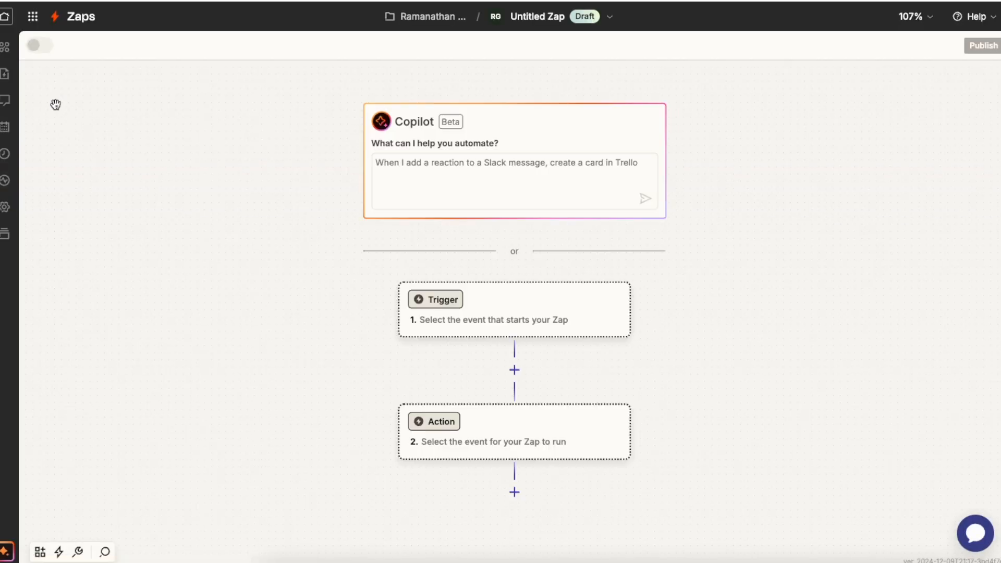
{"action": "left_click", "coordinate": [519, 196]}
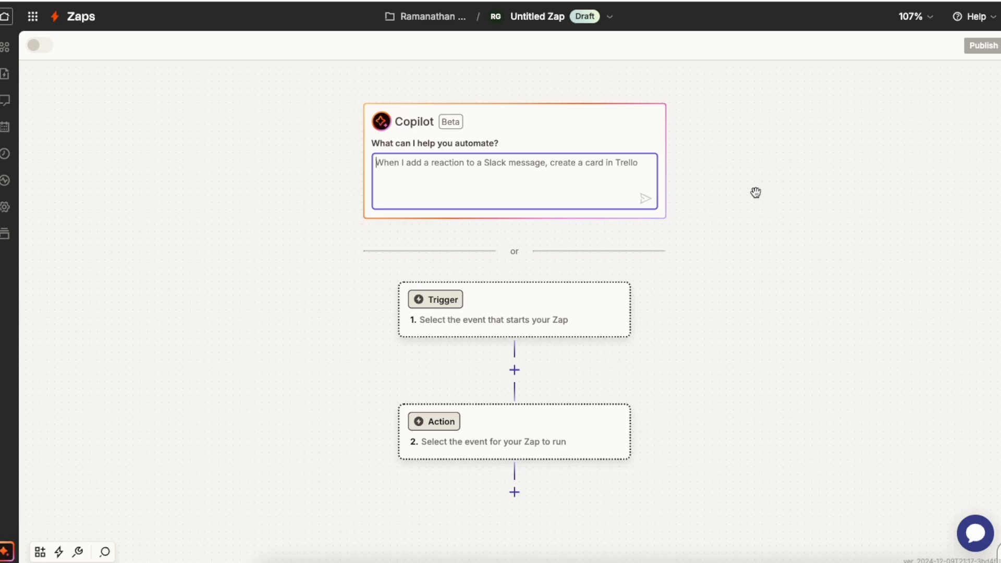
{"action": "type", "text": "Whenever a new email is received in Gmail, the attachment from this email should be uploaded to google drive and my team should be notified via slack"}
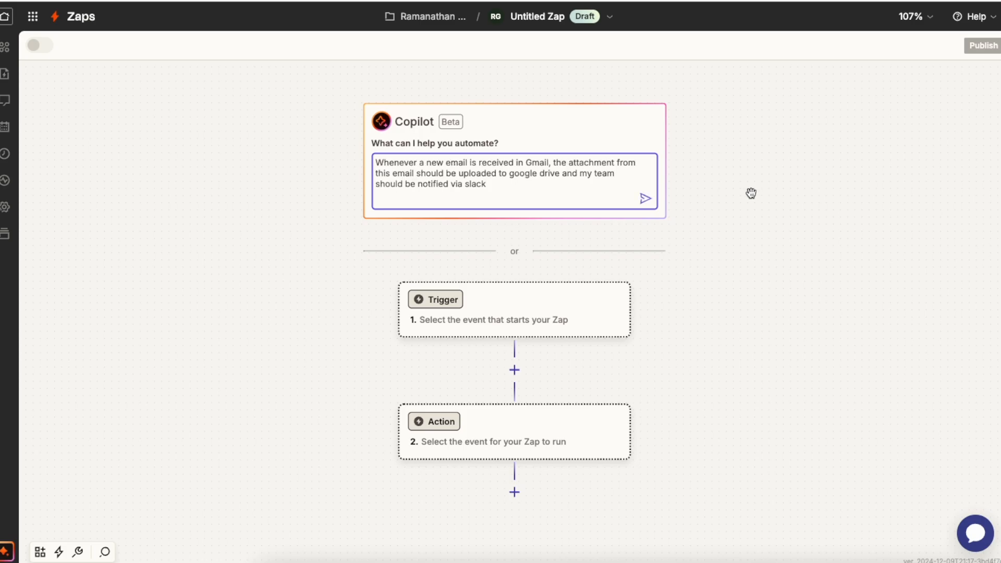
{"action": "type", "text": "."}
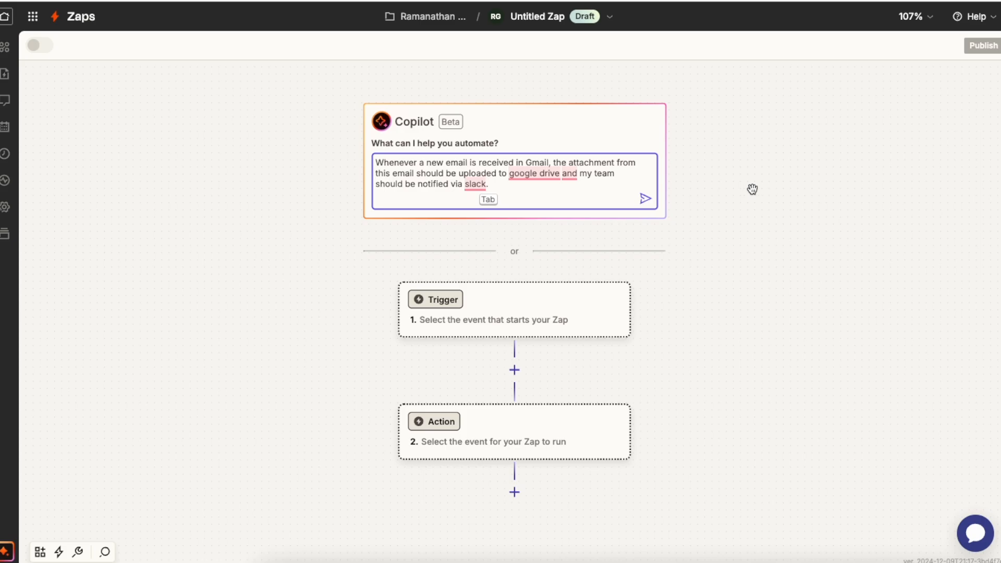
{"action": "left_click", "coordinate": [647, 199]}
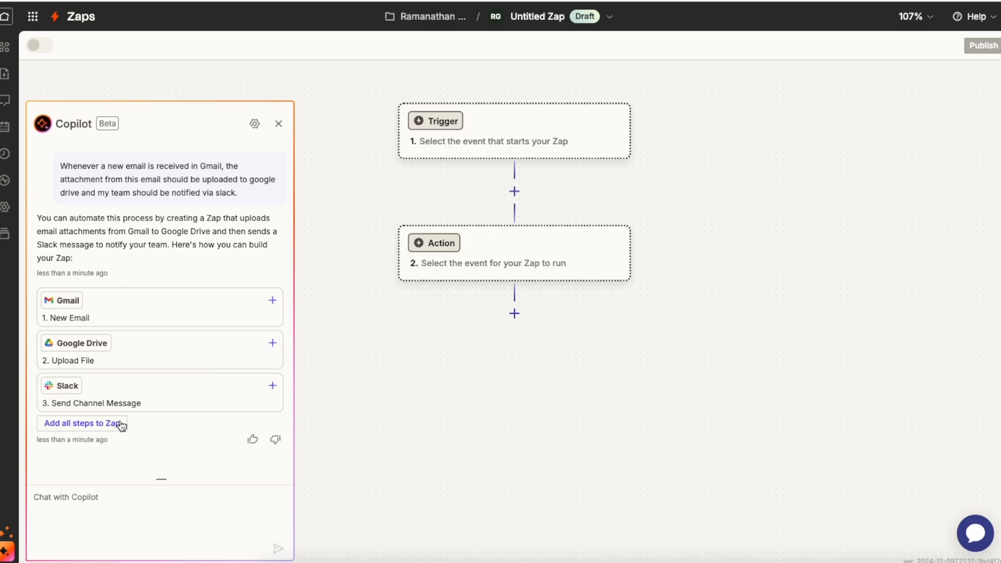
{"action": "left_click", "coordinate": [73, 425]}
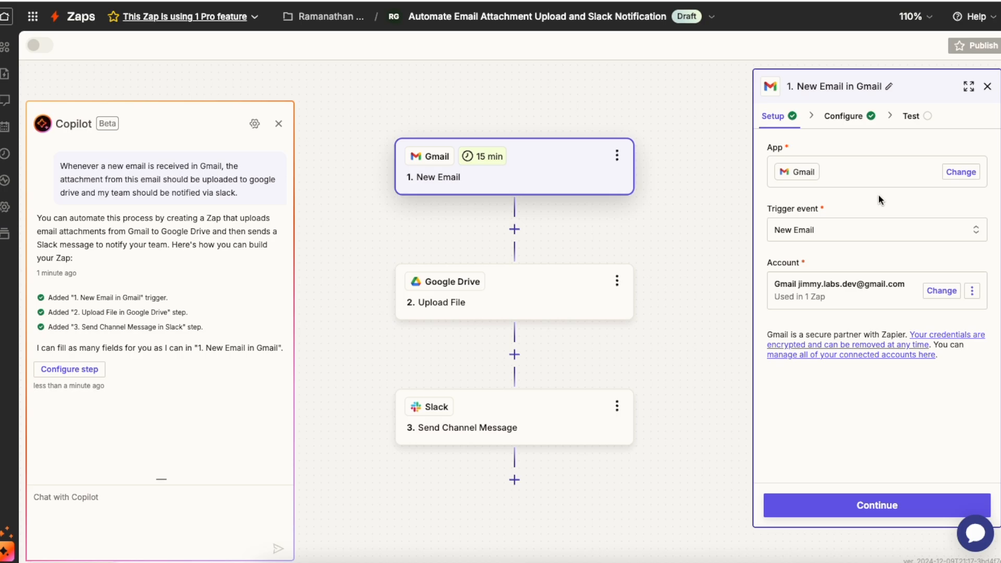
Set the Gmail trigger event to New Email and proceed to the trigger's configuration.
{"action": "left_click", "coordinate": [881, 231]}
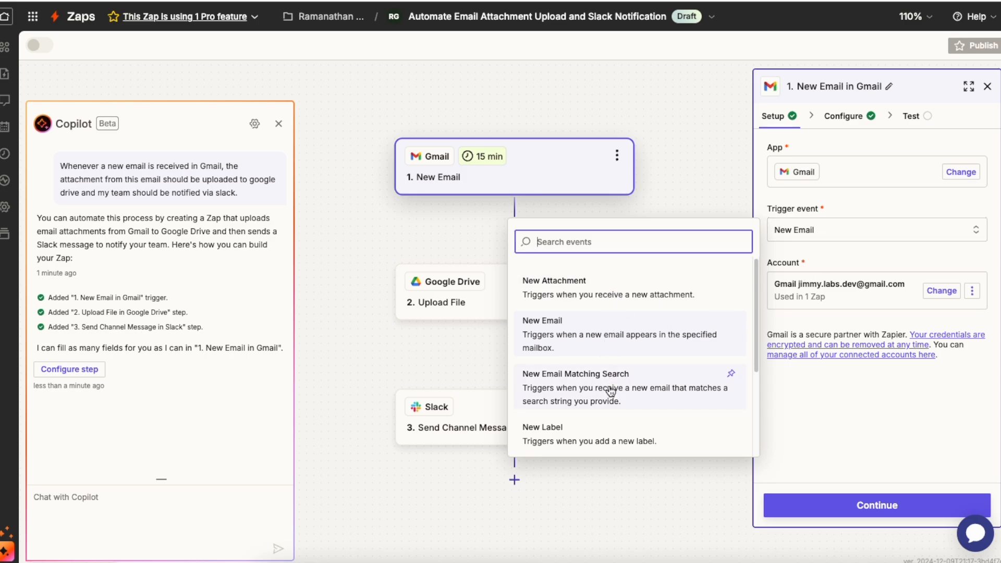
{"action": "left_click_drag", "start_coordinate": [756, 370], "coordinate": [763, 308]}
{"action": "left_click", "coordinate": [563, 336]}
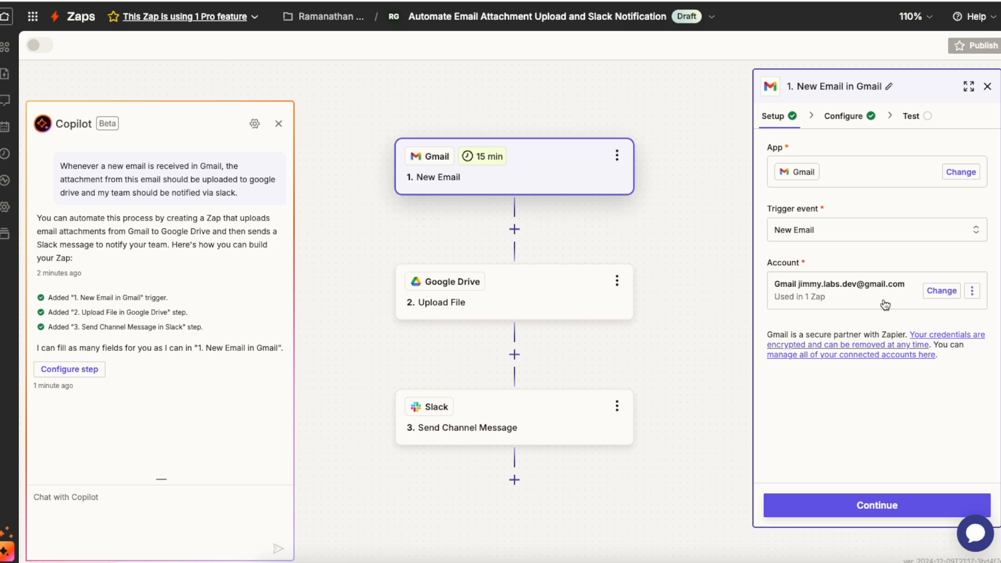
{"action": "left_click", "coordinate": [886, 509]}
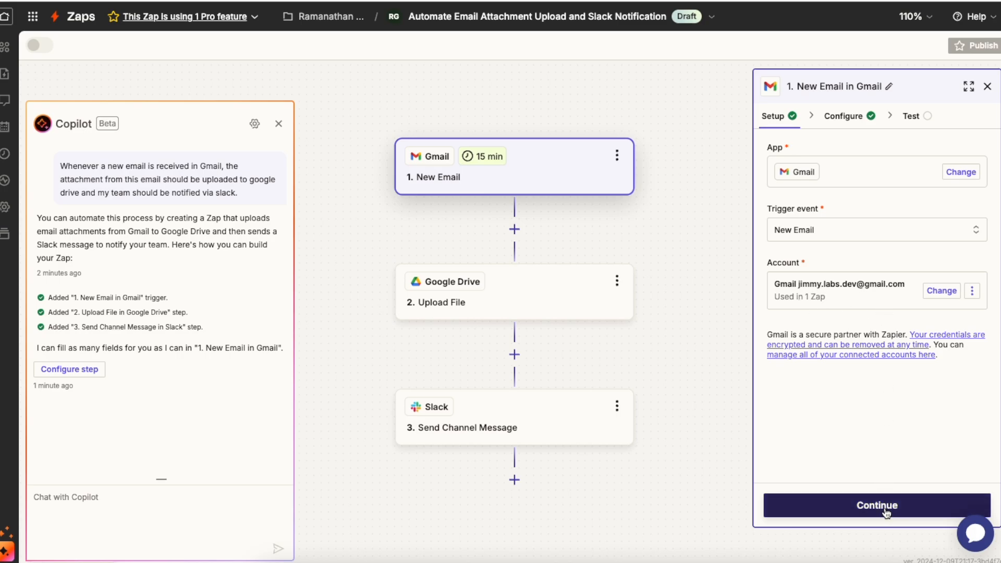
{"action": "left_click", "coordinate": [886, 512]}
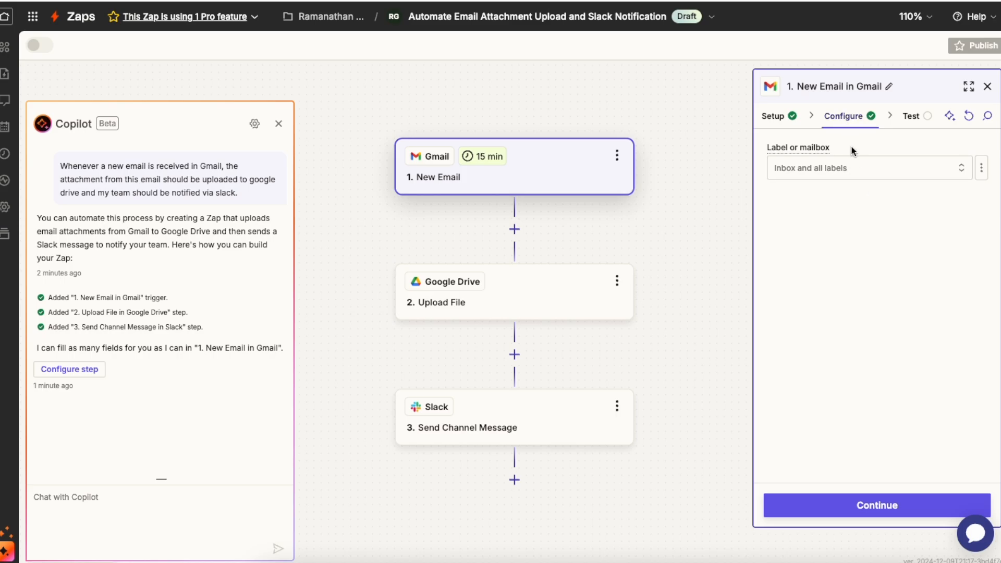
Set the Gmail trigger's label or mailbox to INBOX and test the trigger.
{"action": "left_click", "coordinate": [854, 169]}
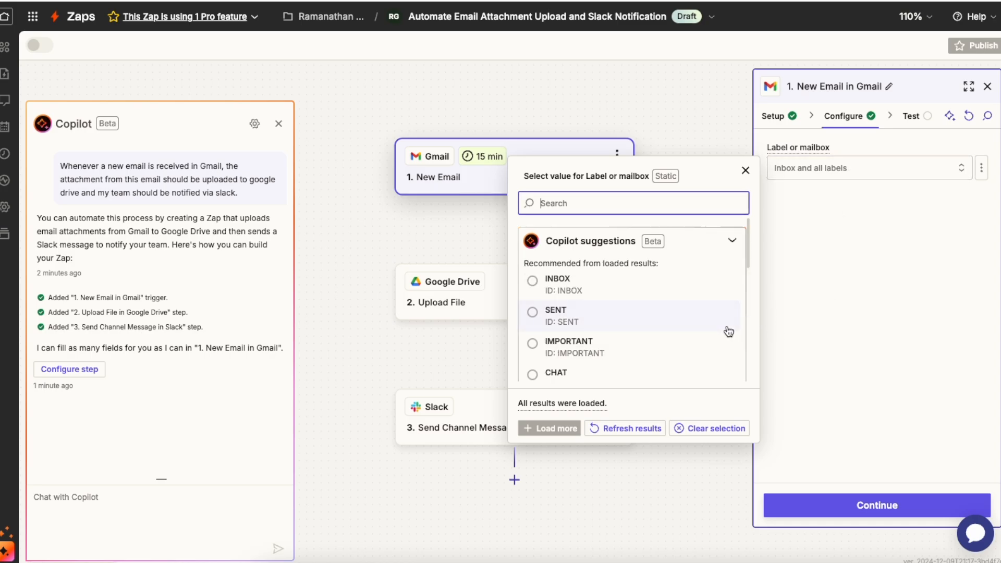
{"action": "left_click", "coordinate": [571, 289]}
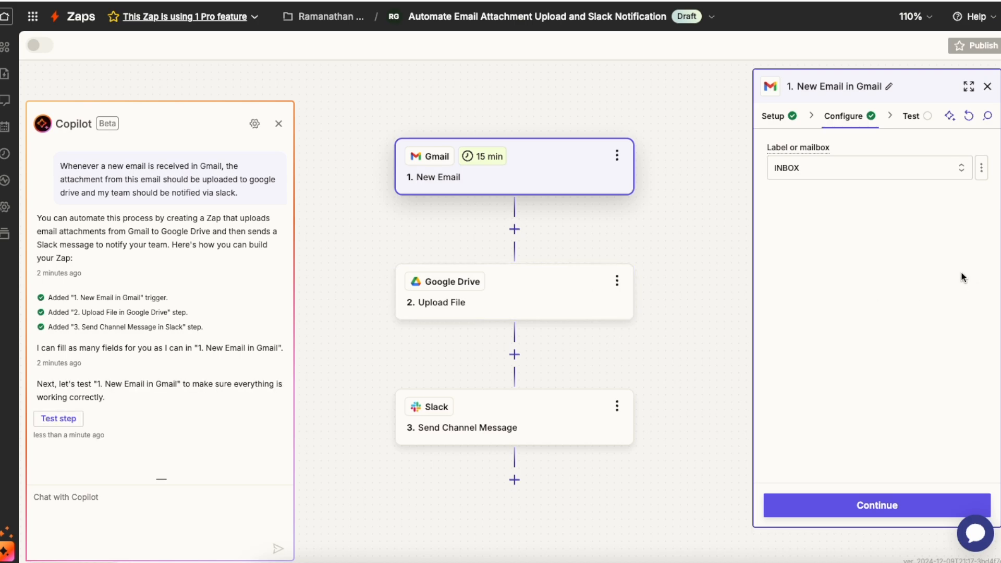
{"action": "left_click", "coordinate": [873, 505]}
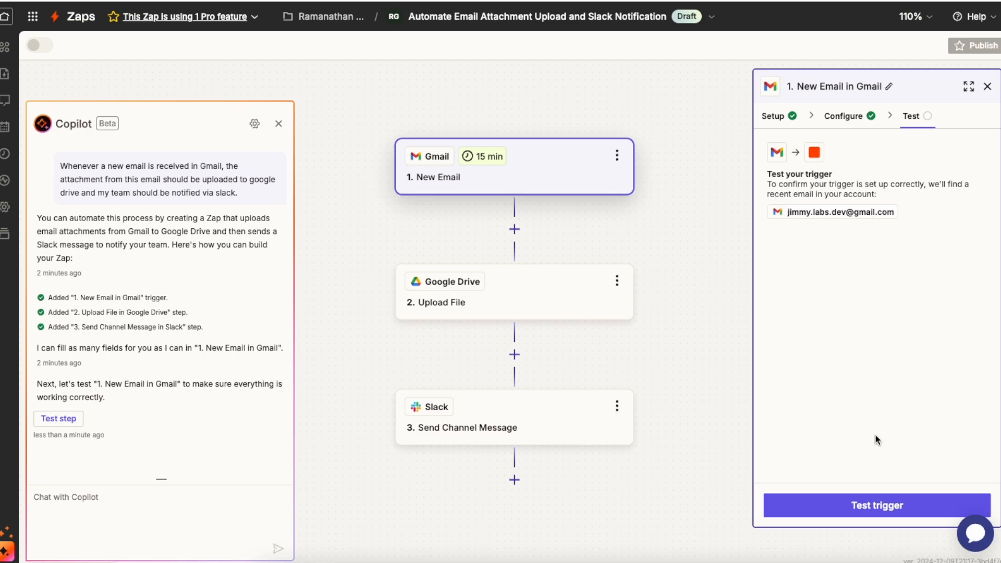
{"action": "left_click", "coordinate": [875, 505]}
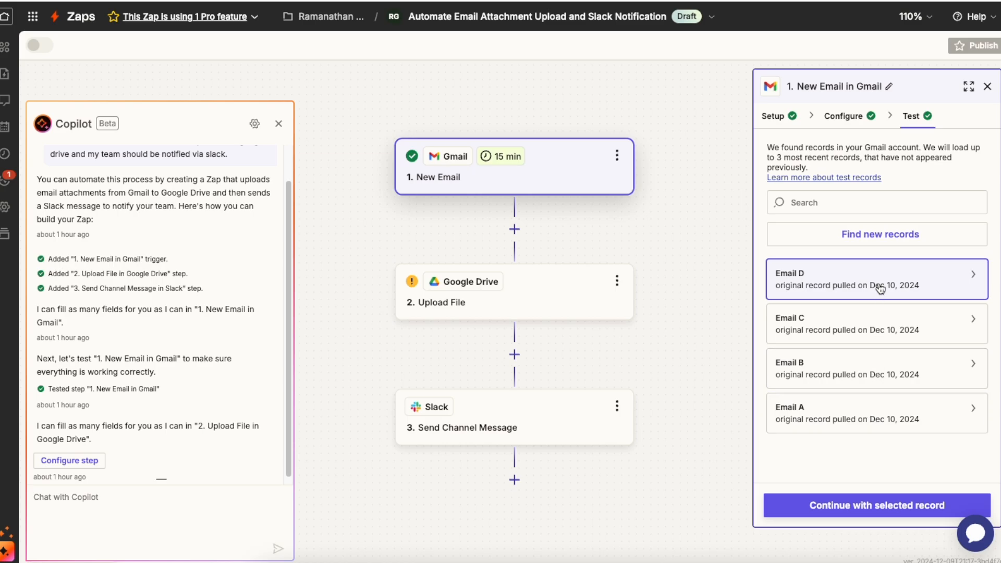
Review the data of the Email D test record and continue with that record.
{"action": "mouse_move", "coordinate": [880, 288]}
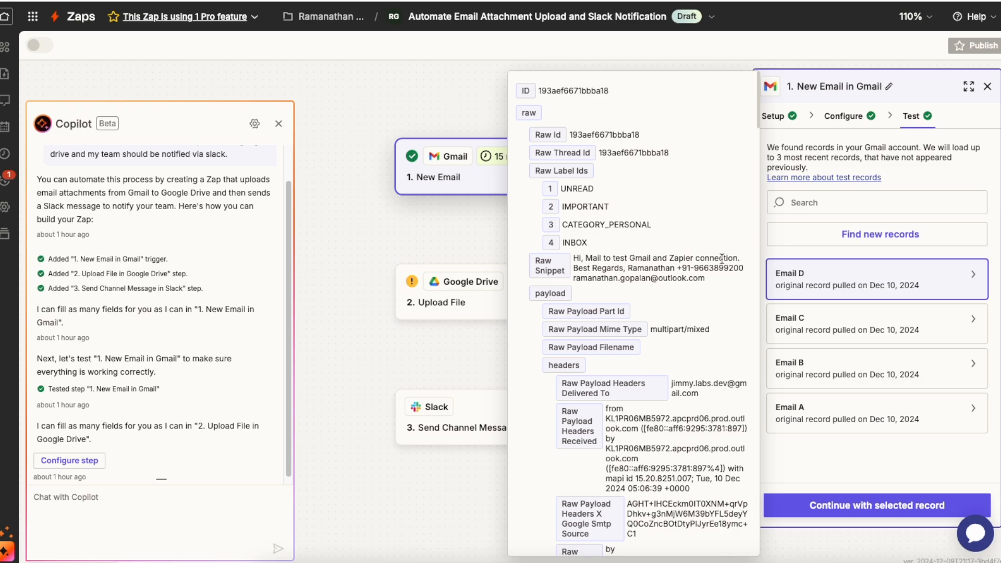
{"action": "left_click_drag", "start_coordinate": [758, 123], "coordinate": [759, 339]}
{"action": "scroll", "coordinate": [741, 479], "scroll_direction": "down", "scroll_amount": 1}
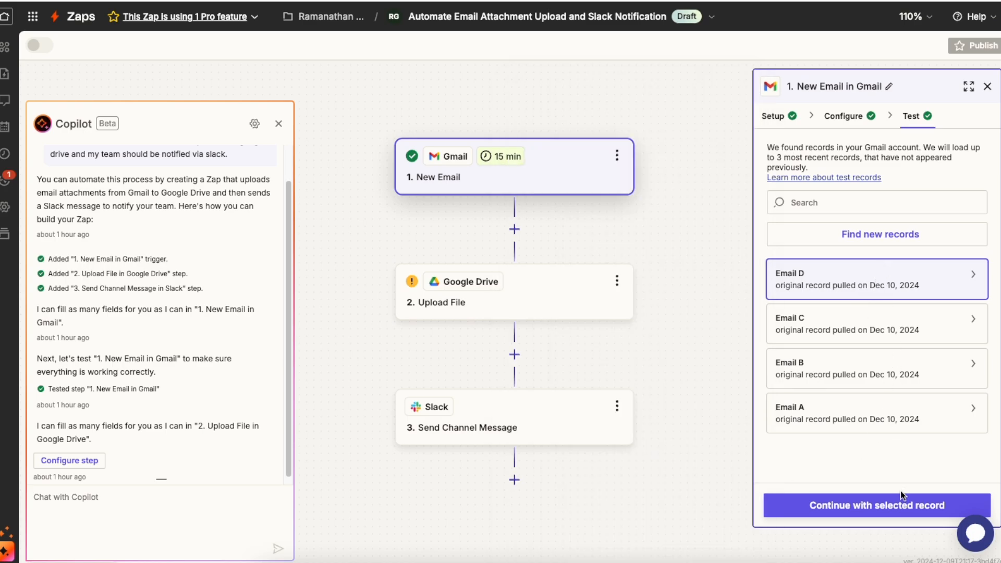
{"action": "left_click", "coordinate": [902, 506]}
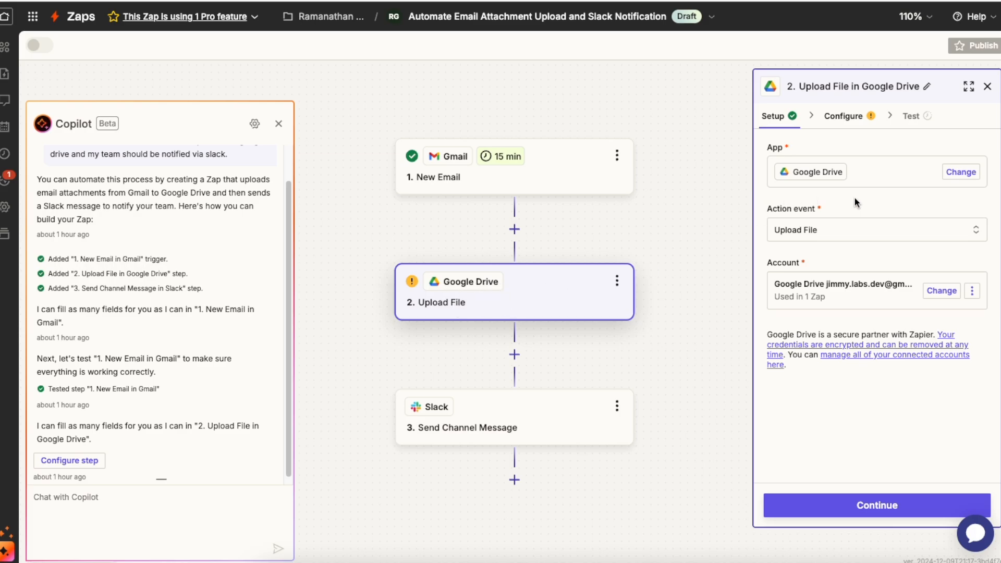
Review the Google Drive action events, keep Upload File, and proceed to the action's configuration.
{"action": "left_click", "coordinate": [888, 238]}
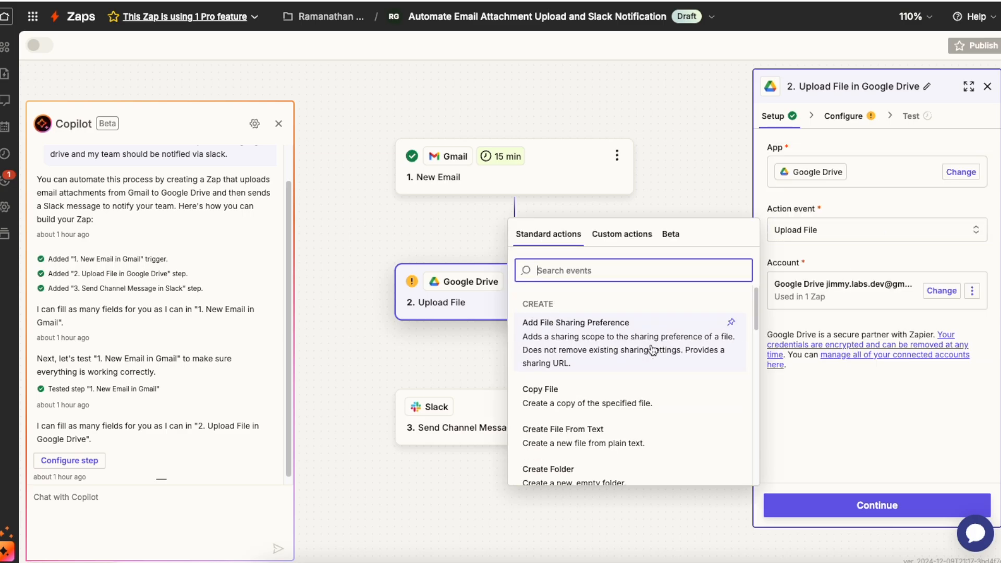
{"action": "left_click", "coordinate": [847, 250]}
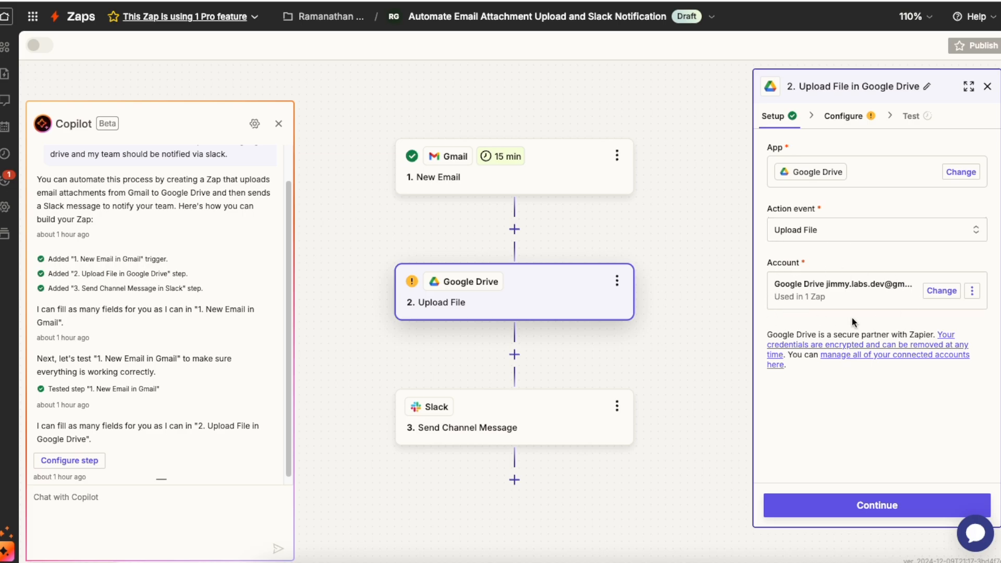
{"action": "left_click", "coordinate": [869, 498]}
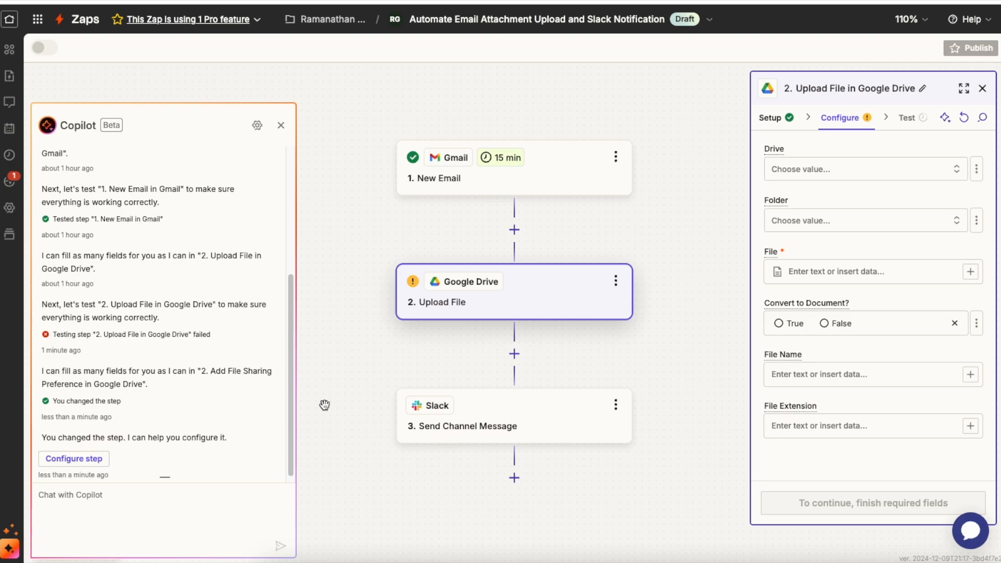
Have Copilot configure the Google Drive Upload File action and proceed to the action's test.
{"action": "left_click", "coordinate": [76, 460]}
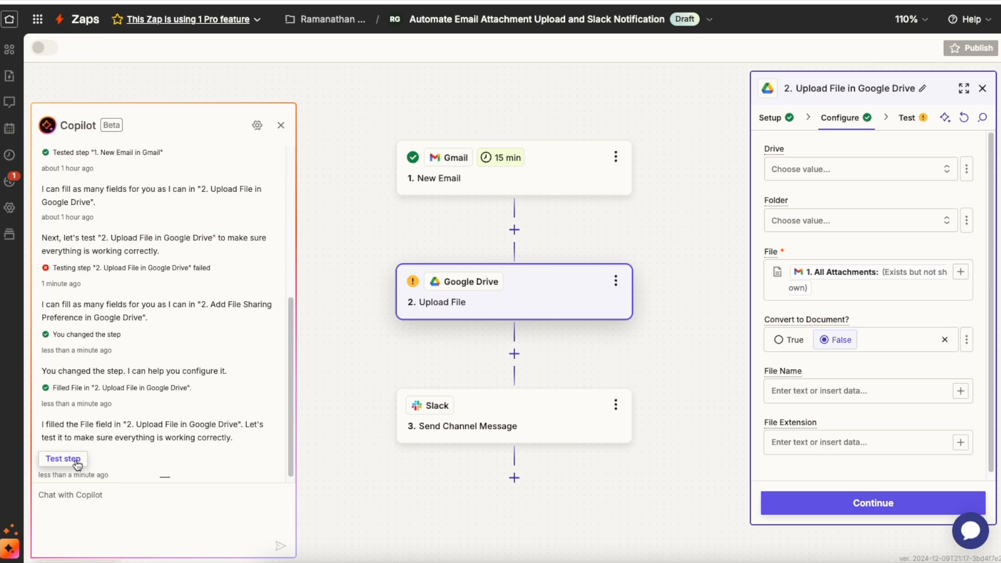
{"action": "left_click", "coordinate": [885, 511]}
{"action": "left_click", "coordinate": [885, 512]}
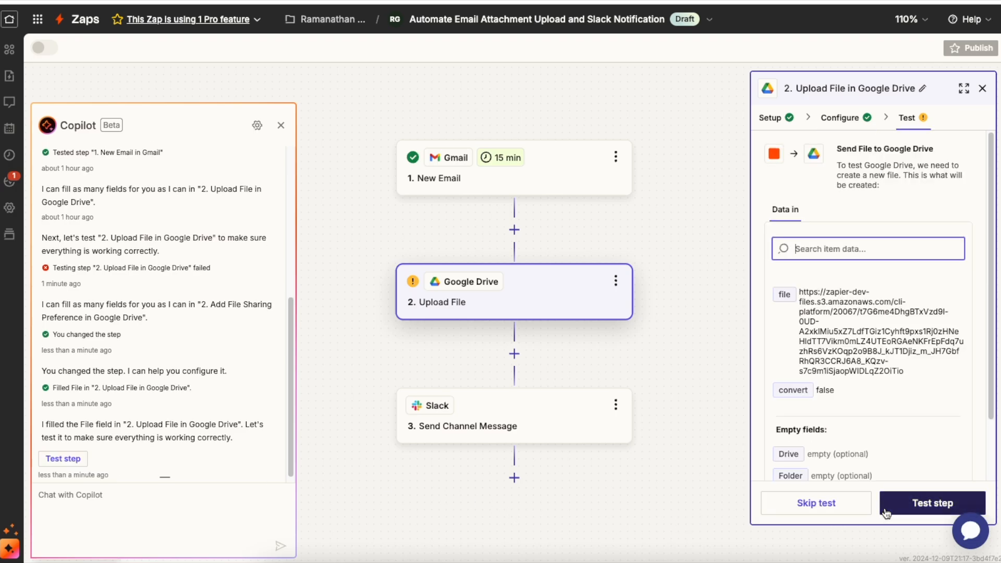
Test the Google Drive file upload and review the output data of that test.
{"action": "left_click", "coordinate": [886, 511]}
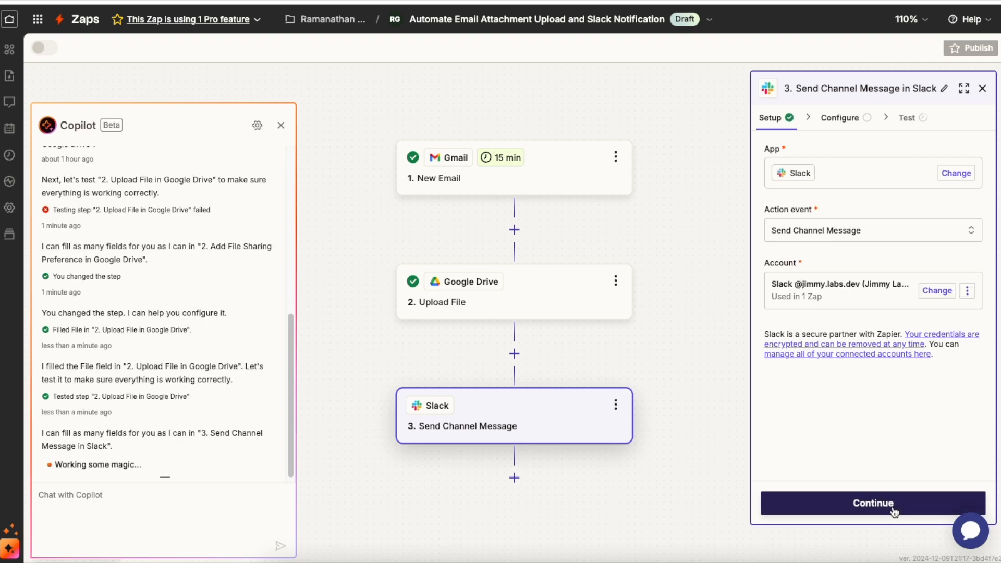
{"action": "left_click", "coordinate": [575, 301]}
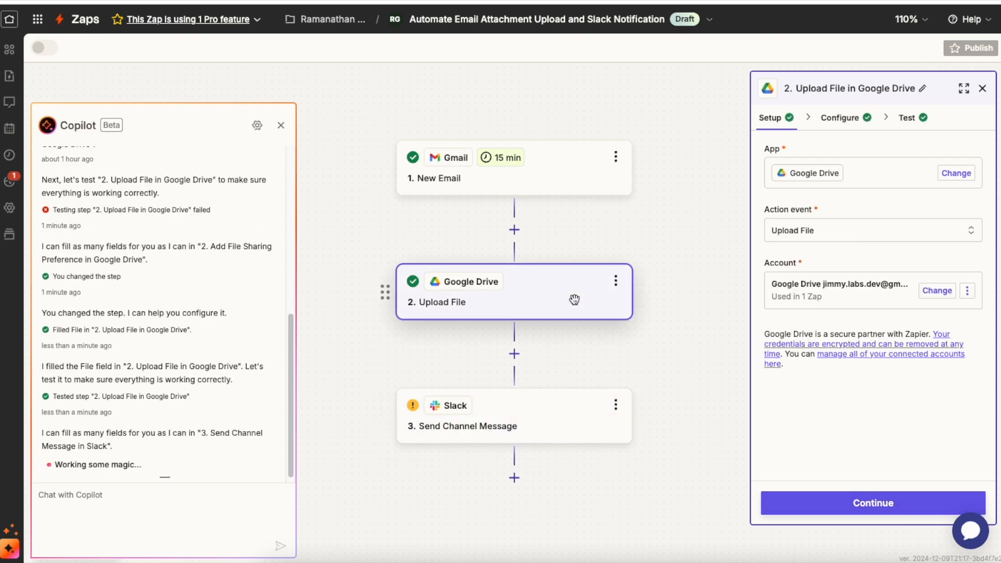
{"action": "left_click", "coordinate": [907, 118]}
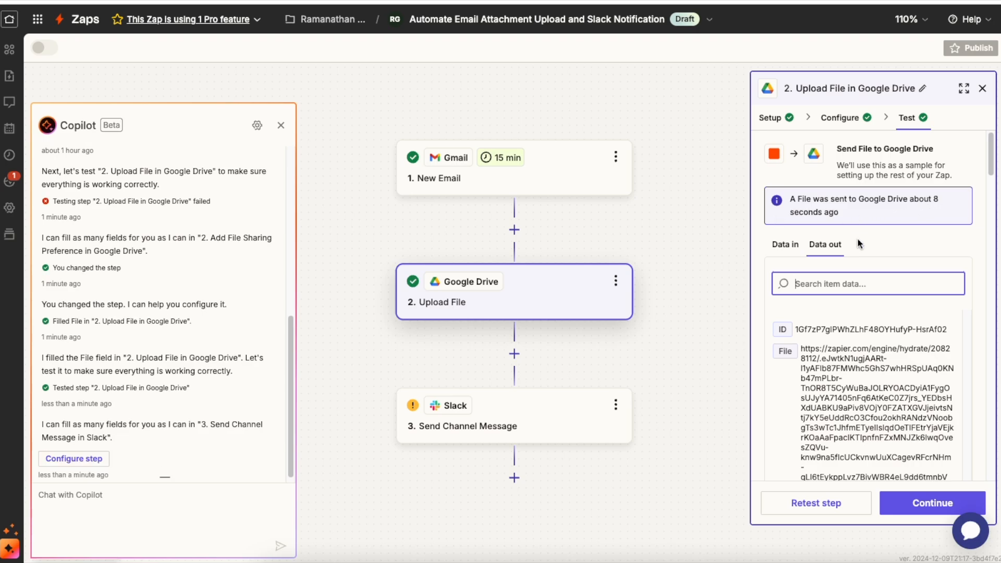
Review the setup of the Slack Send Channel Message action and set its channel to youtube-videos.
{"action": "left_click", "coordinate": [566, 415]}
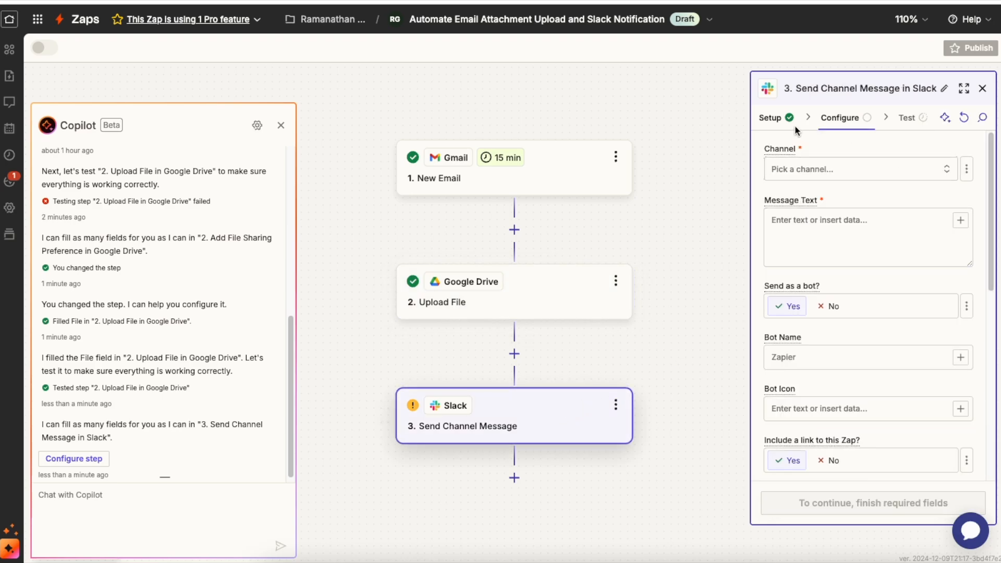
{"action": "left_click", "coordinate": [779, 124]}
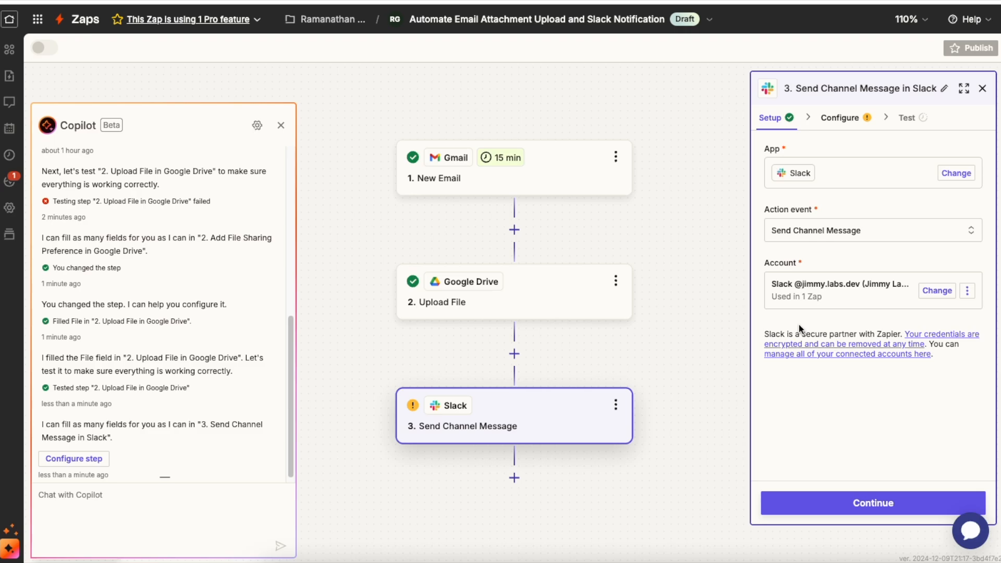
{"action": "left_click", "coordinate": [854, 127]}
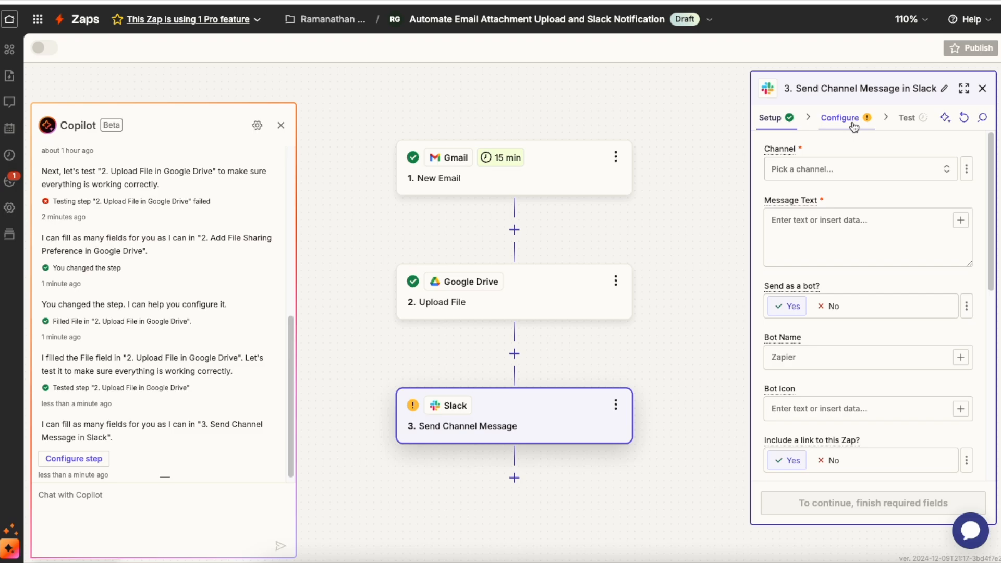
{"action": "left_click", "coordinate": [855, 176]}
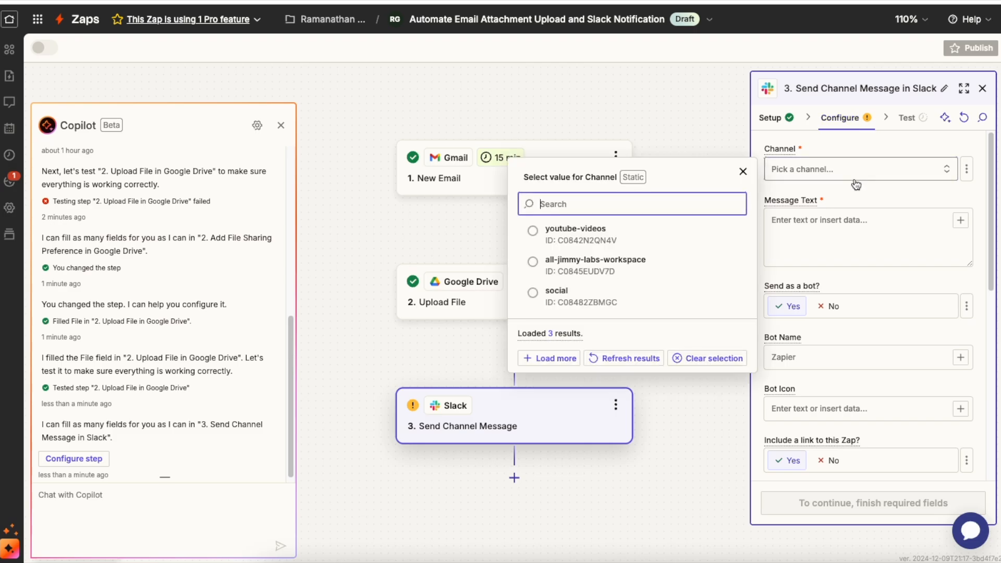
{"action": "left_click", "coordinate": [576, 237]}
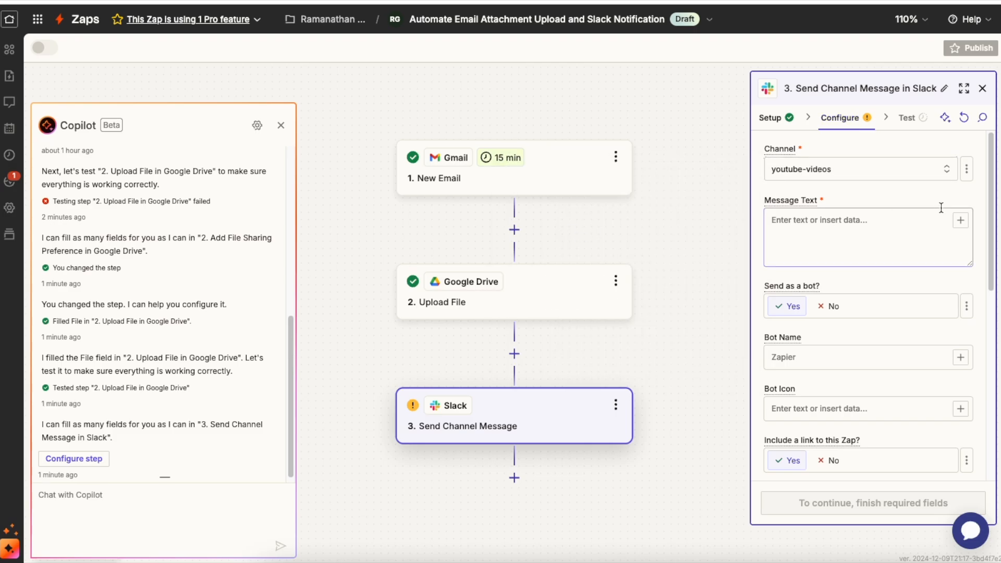
Set the Slack message text to "A new attachment has been received from" followed by the Gmail trigger's From Email field.
{"action": "left_click", "coordinate": [901, 234]}
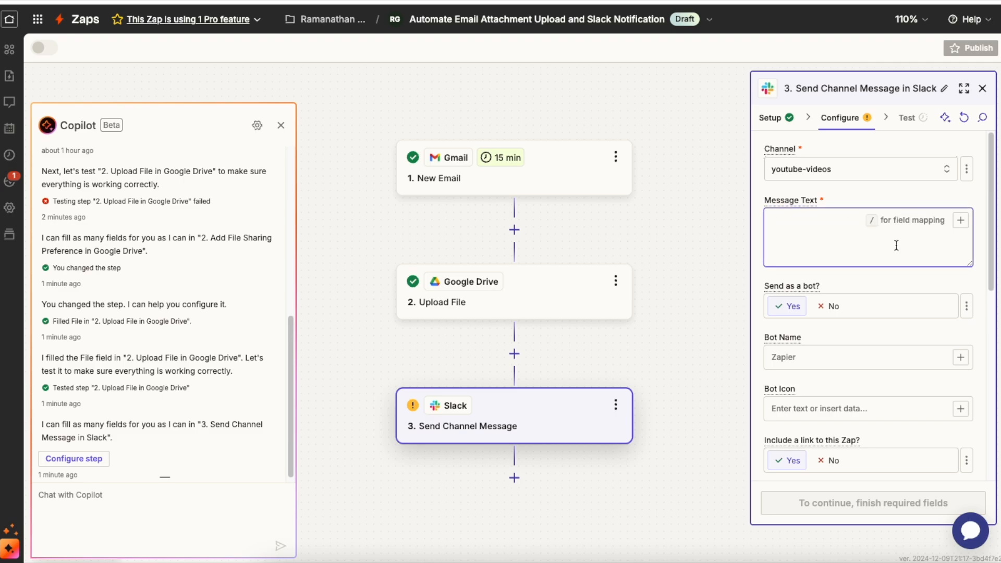
{"action": "type", "text": "A new attach"}
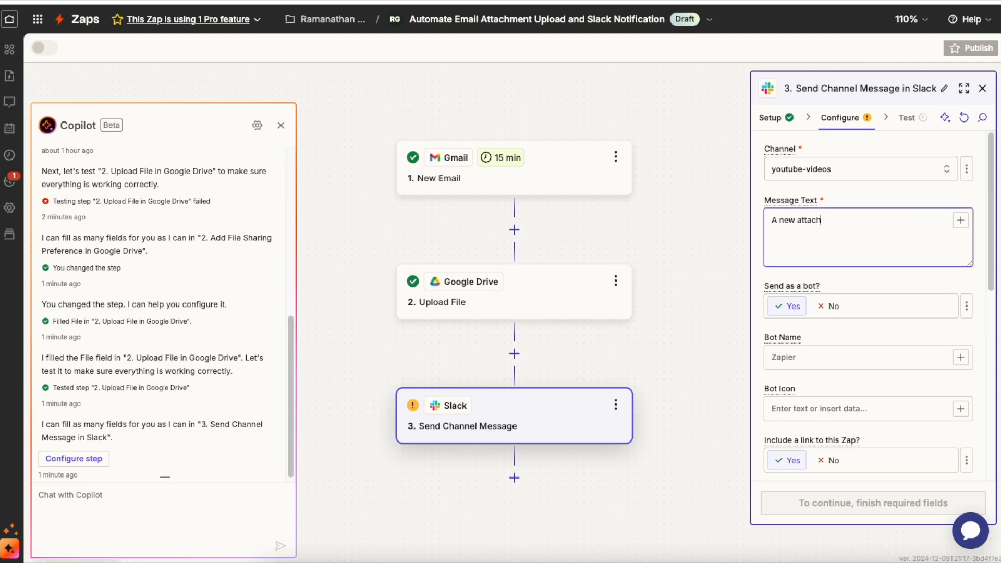
{"action": "type", "text": "ment has been received"}
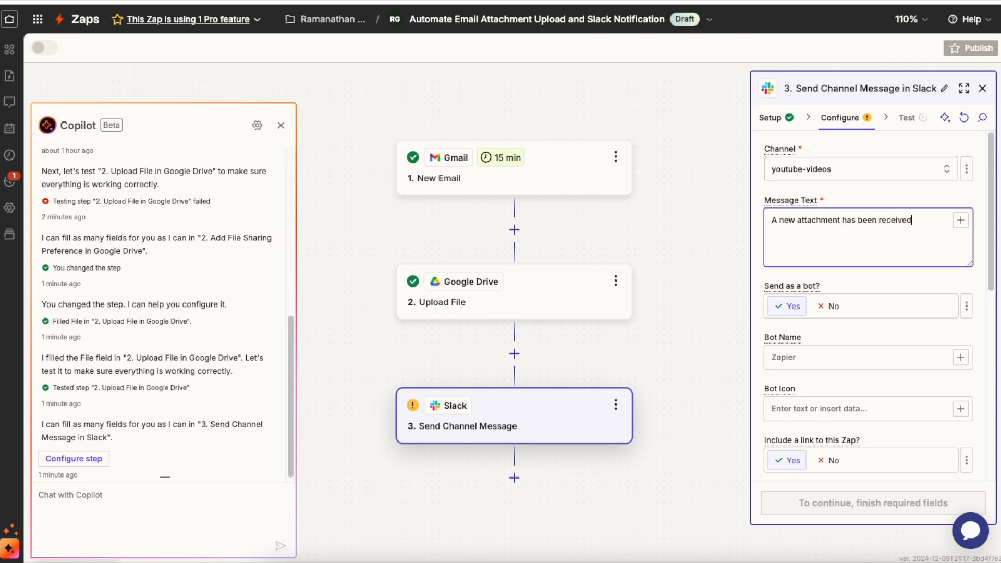
{"action": "left_click", "coordinate": [962, 226]}
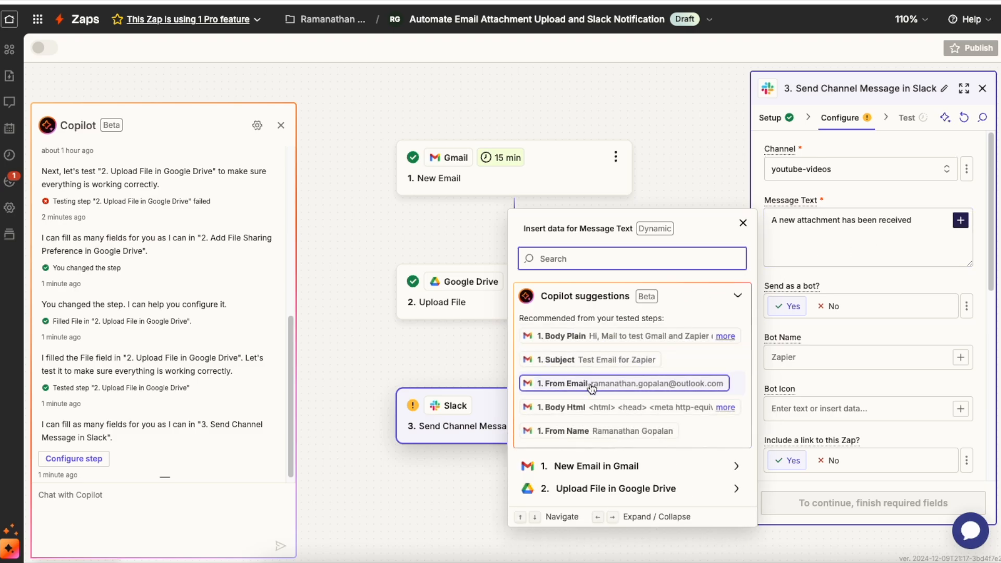
{"action": "left_click", "coordinate": [929, 225]}
{"action": "type", "text": "from"}
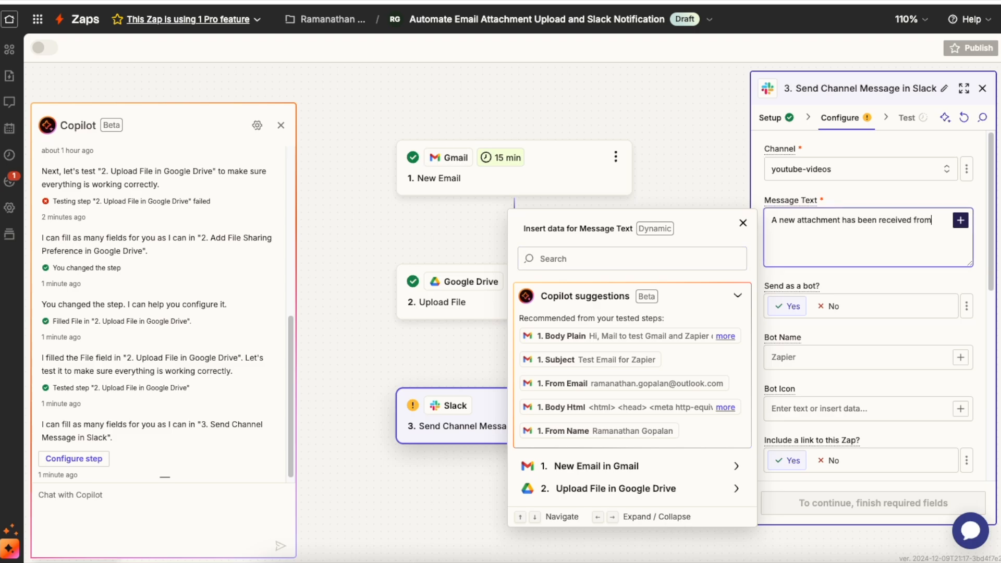
{"action": "left_click", "coordinate": [632, 386]}
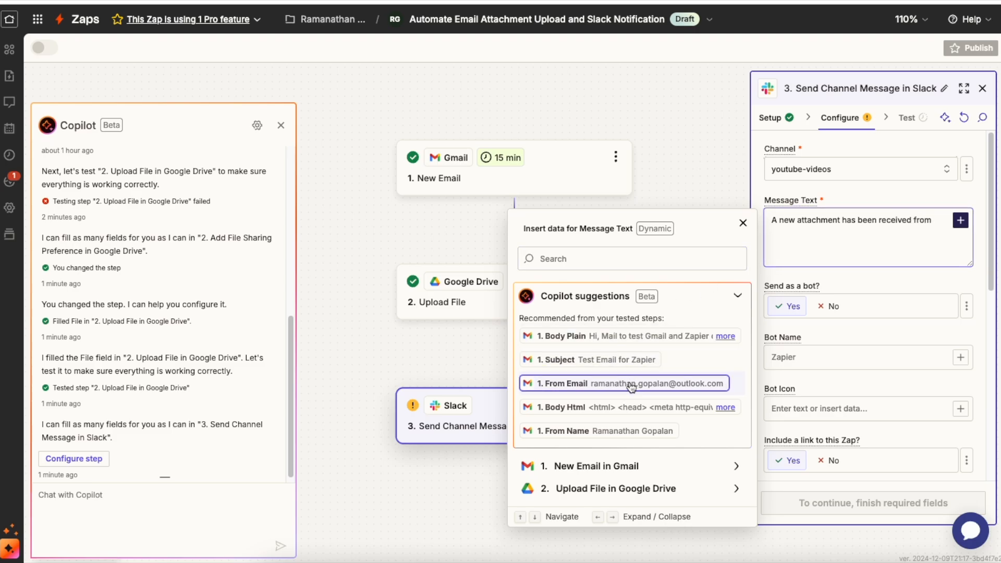
{"action": "left_click", "coordinate": [743, 224]}
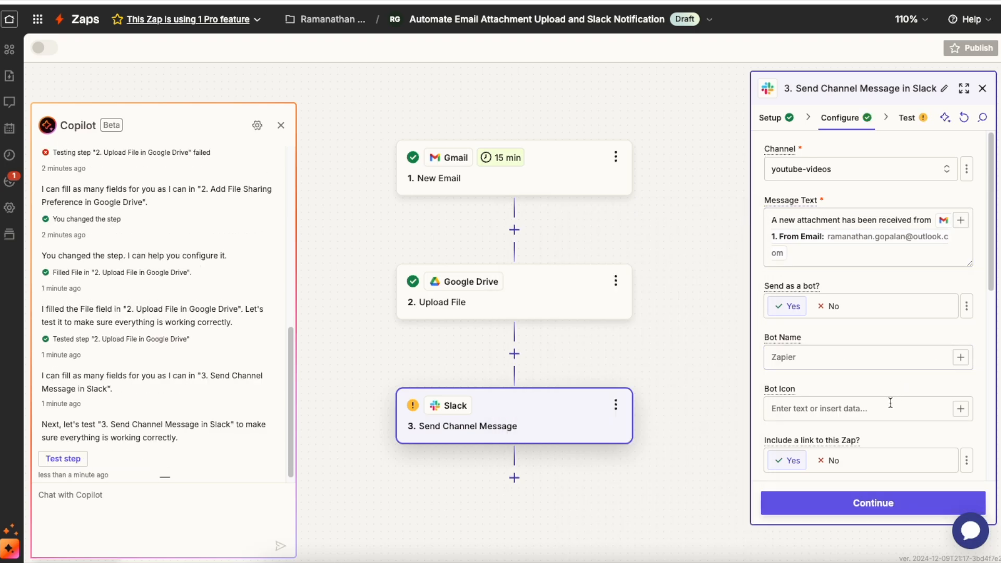
Test the Slack channel message action and publish the Zap.
{"action": "left_click", "coordinate": [875, 498]}
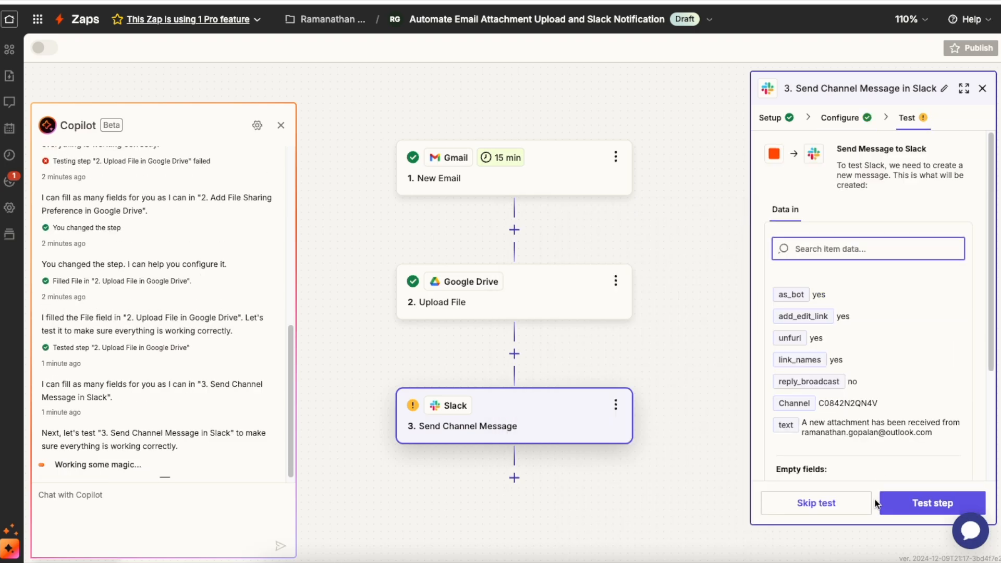
{"action": "left_click", "coordinate": [934, 504]}
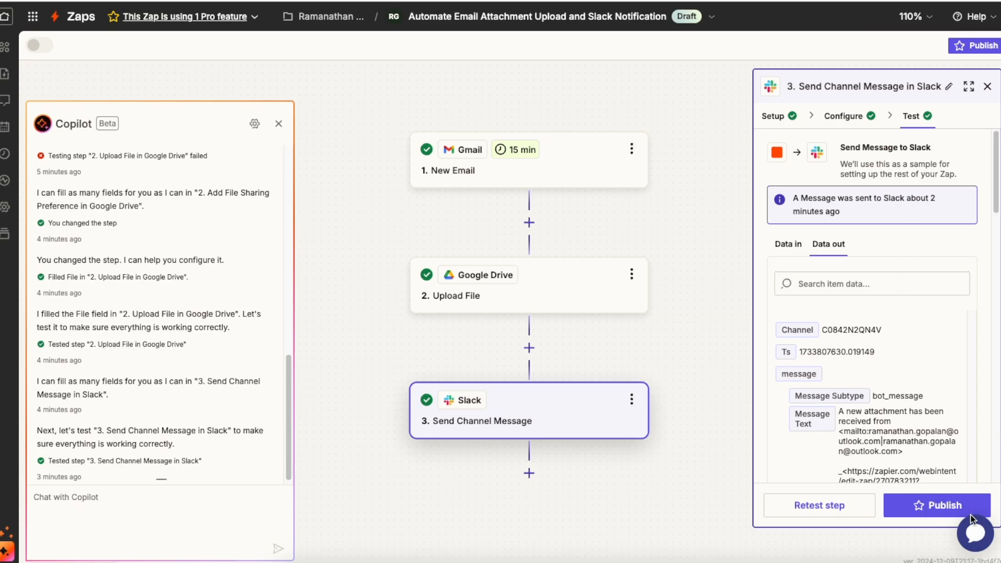
{"action": "left_click", "coordinate": [937, 506]}
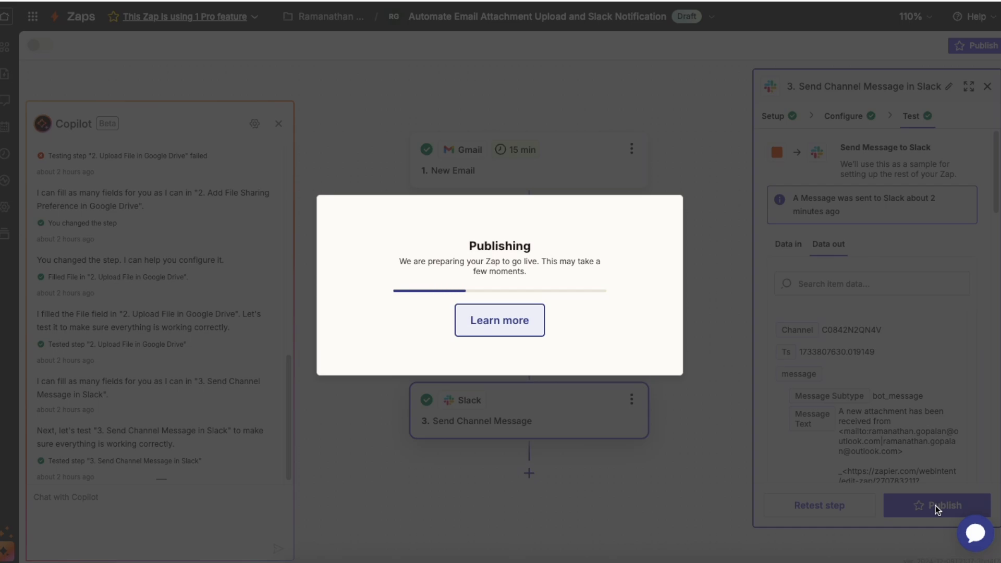